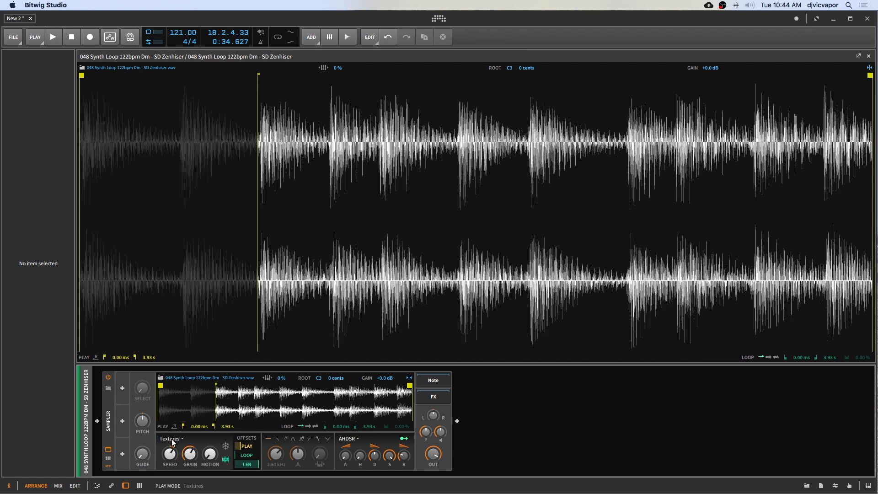
- Freeze the Sampler's playhead in Textures mode and set the play position offset to 28%
{"action": "left_click", "coordinate": [225, 447]}
{"action": "left_click", "coordinate": [224, 448]}
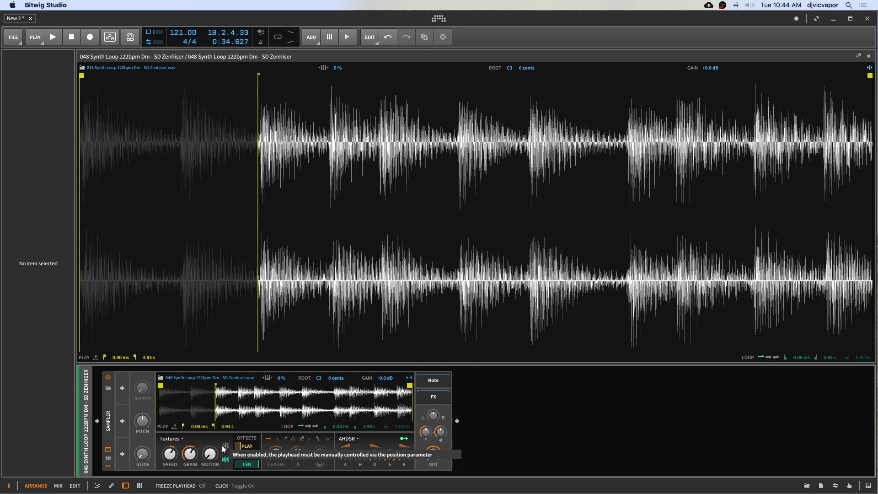
{"action": "mouse_move", "coordinate": [402, 206]}
{"action": "left_mouse_down"}
{"action": "mouse_move", "coordinate": [403, 238]}
{"action": "mouse_move", "coordinate": [402, 206]}
{"action": "left_mouse_up"}
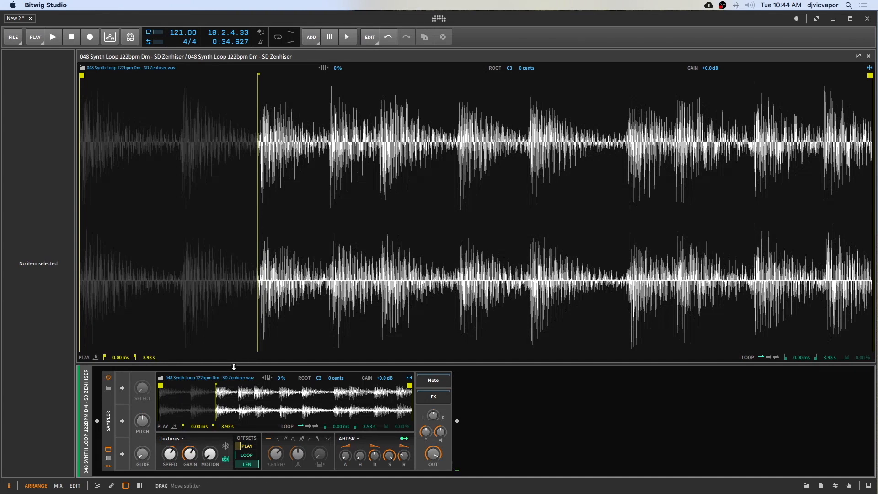
{"action": "left_click", "coordinate": [226, 447]}
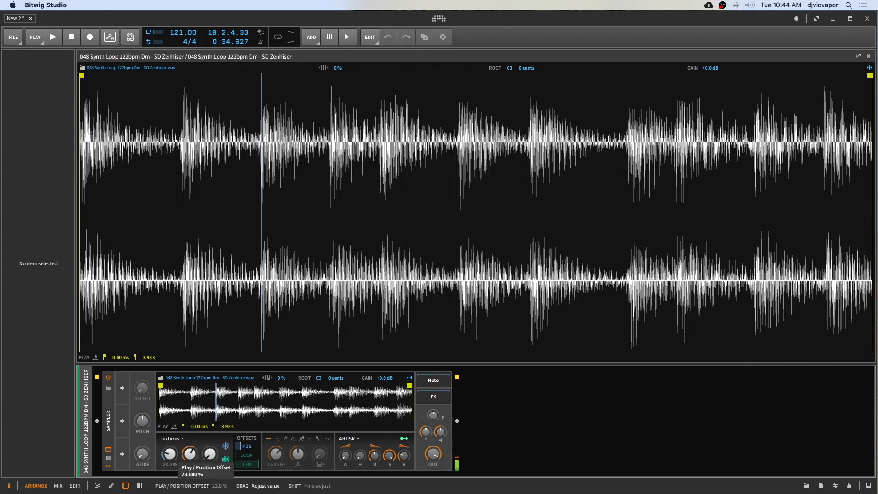
{"action": "left_click_drag", "start_coordinate": [189, 454], "coordinate": [189, 448]}
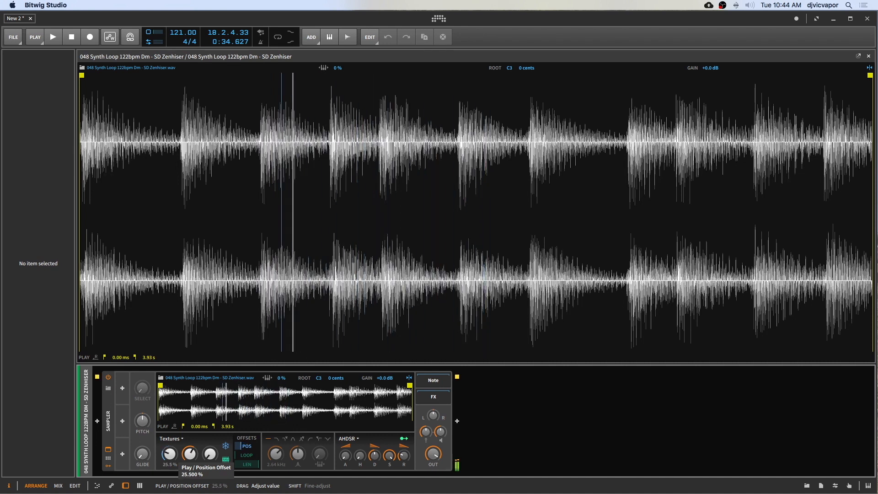
{"action": "left_click_drag", "start_coordinate": [169, 454], "coordinate": [169, 463]}
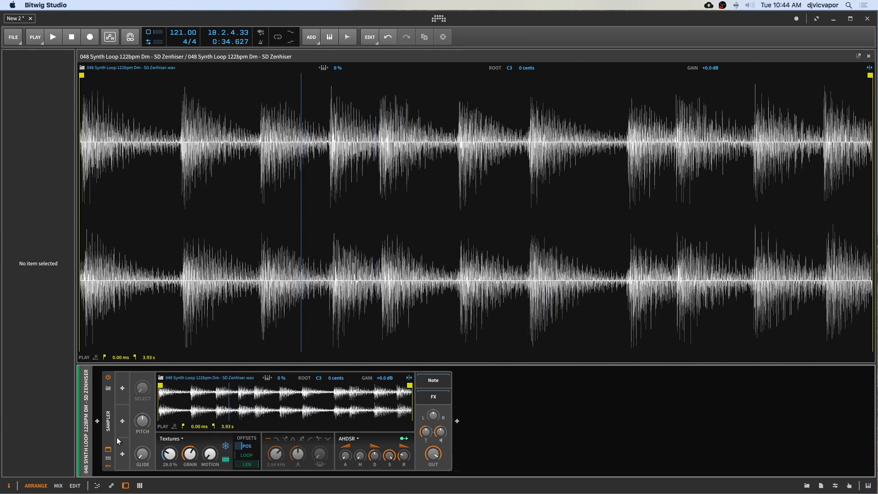
- Add a Steps modulator to the Sampler's first modulator slot and set its trigger mode to Note / Random
{"action": "left_click", "coordinate": [123, 391]}
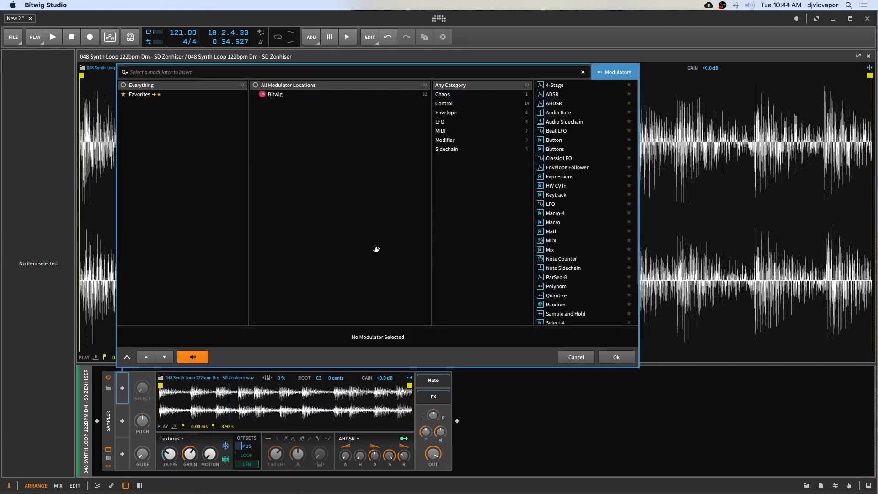
{"action": "scroll", "coordinate": [562, 278], "scroll_direction": "down", "scroll_amount": 3}
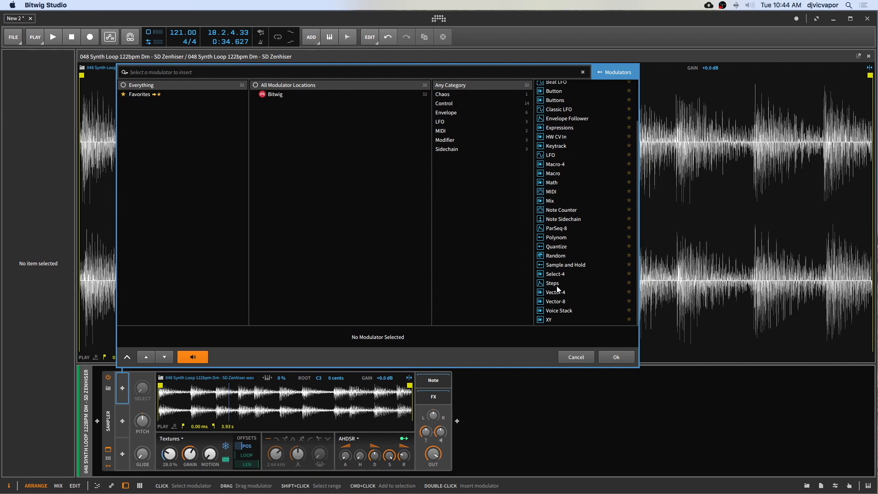
{"action": "left_click", "coordinate": [556, 285]}
{"action": "left_click", "coordinate": [616, 357]}
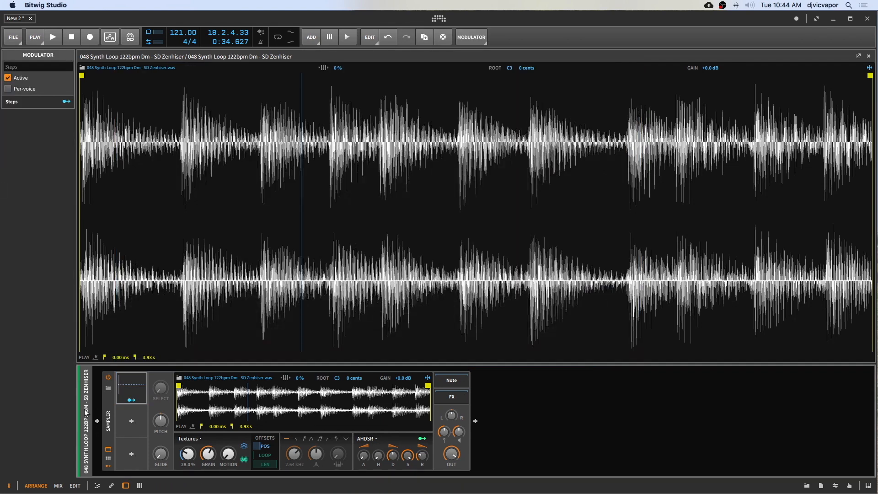
{"action": "left_click", "coordinate": [144, 390]}
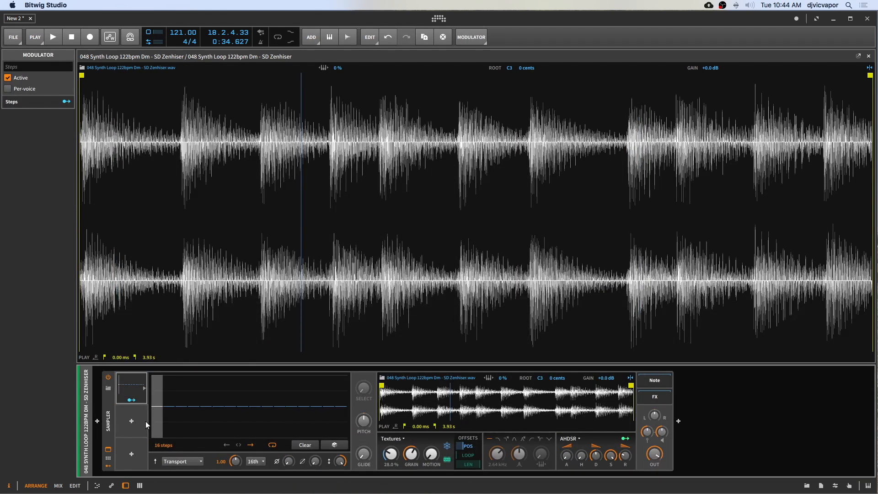
{"action": "left_click", "coordinate": [175, 462]}
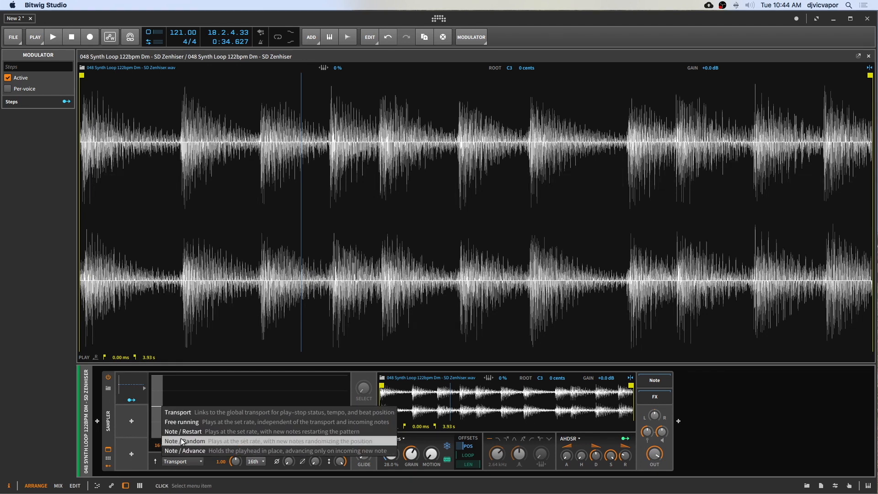
{"action": "left_click", "coordinate": [181, 441]}
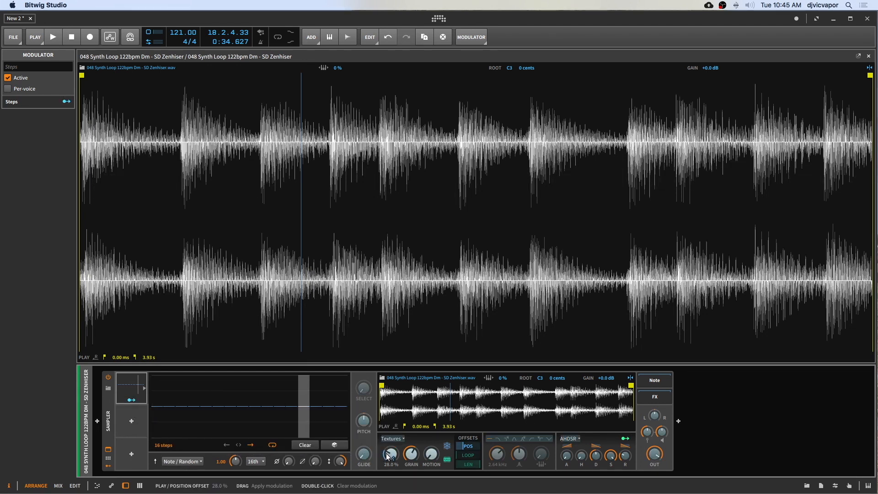
- Map the Steps modulator to the play position offset with an amount of 1.000 and randomize its step pattern
{"action": "left_click_drag", "start_coordinate": [389, 457], "coordinate": [388, 448]}
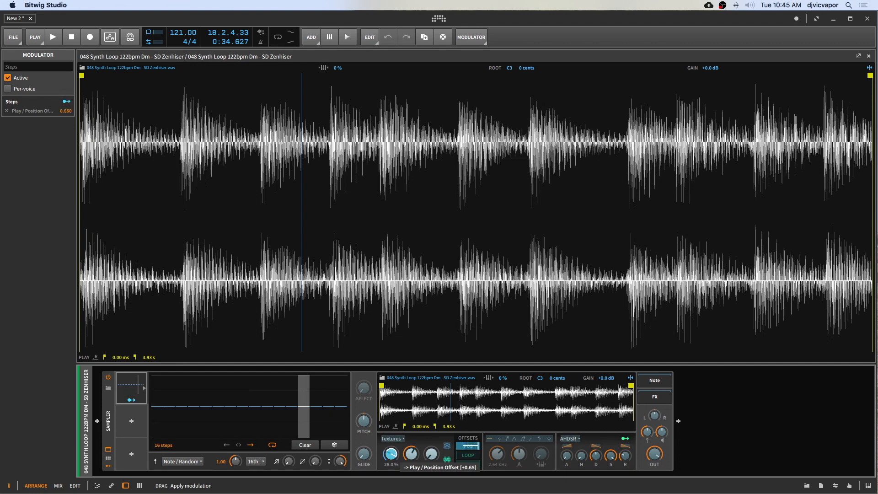
{"action": "left_click_drag", "start_coordinate": [391, 454], "coordinate": [390, 454]}
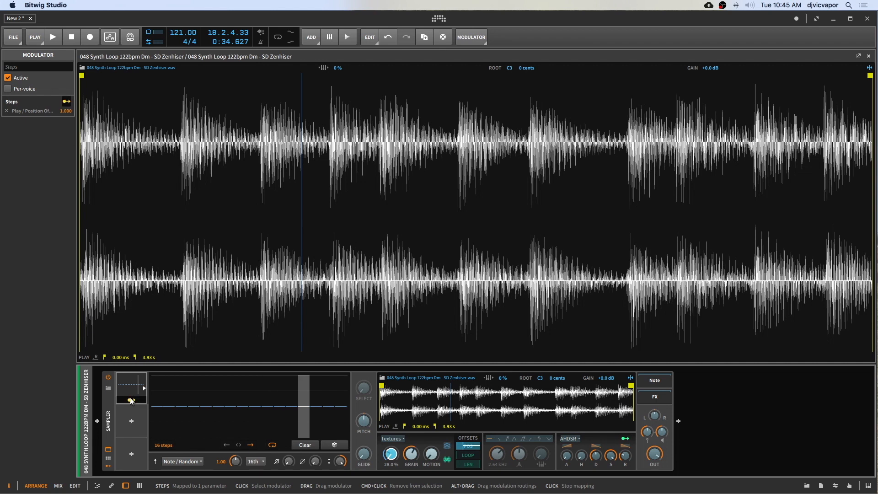
{"action": "left_click", "coordinate": [335, 446]}
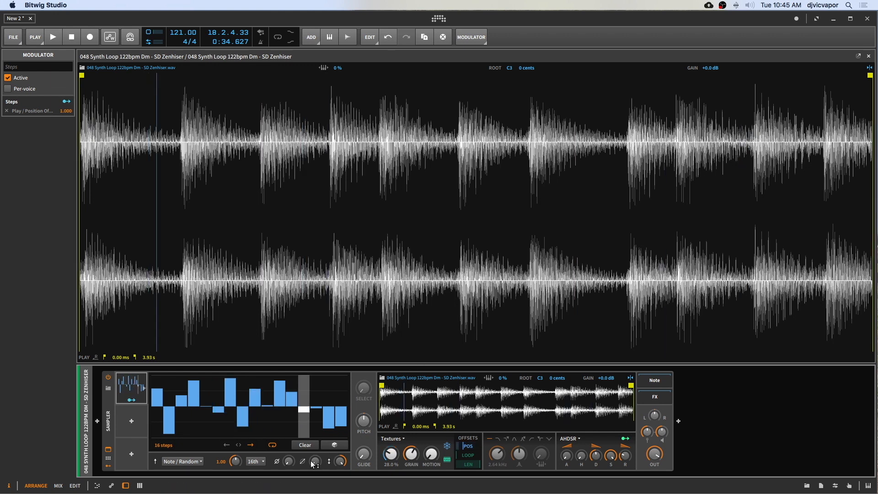
- Set the Steps modulator's time base to 1/4. and its rate to 3.93
{"action": "left_click_drag", "start_coordinate": [235, 461], "coordinate": [235, 475]}
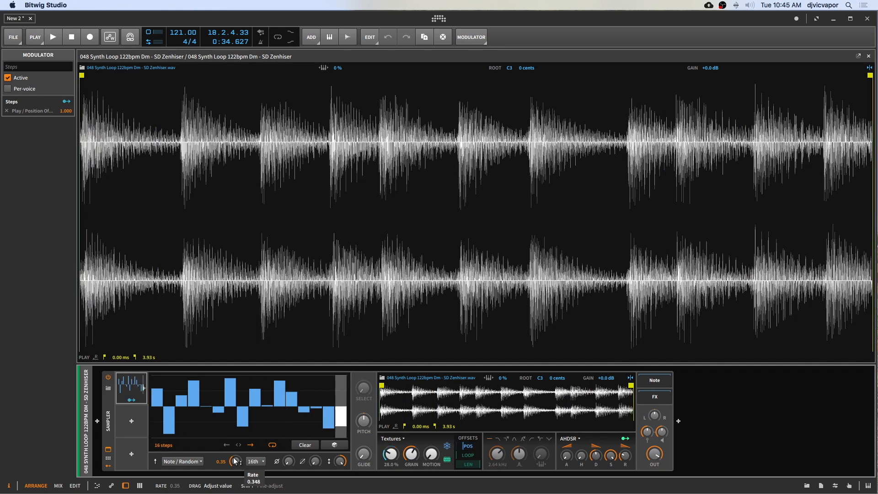
{"action": "left_click", "coordinate": [256, 461]}
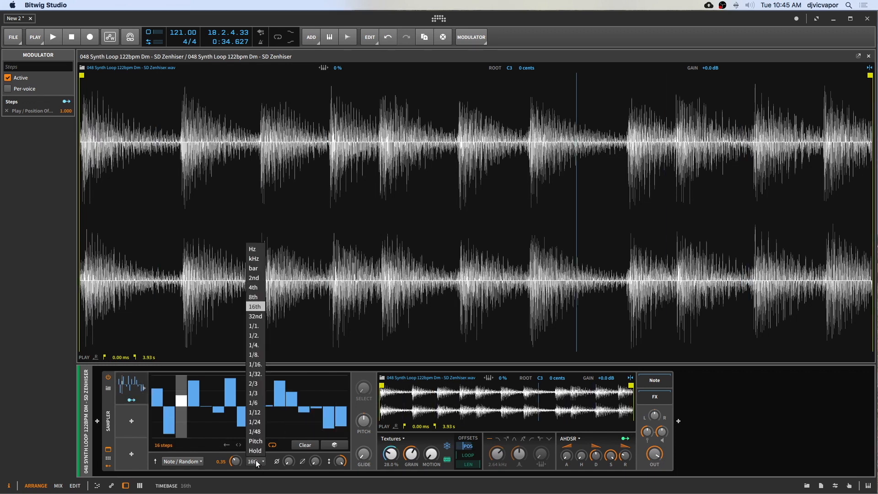
{"action": "left_click", "coordinate": [251, 346]}
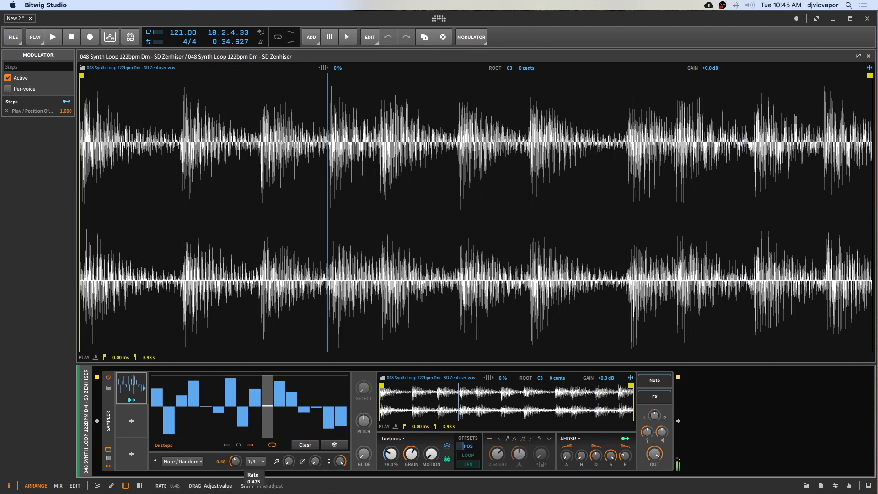
{"action": "mouse_move", "coordinate": [235, 461]}
{"action": "left_mouse_down"}
{"action": "mouse_move", "coordinate": [235, 446]}
{"action": "mouse_move", "coordinate": [236, 457]}
{"action": "left_mouse_up"}
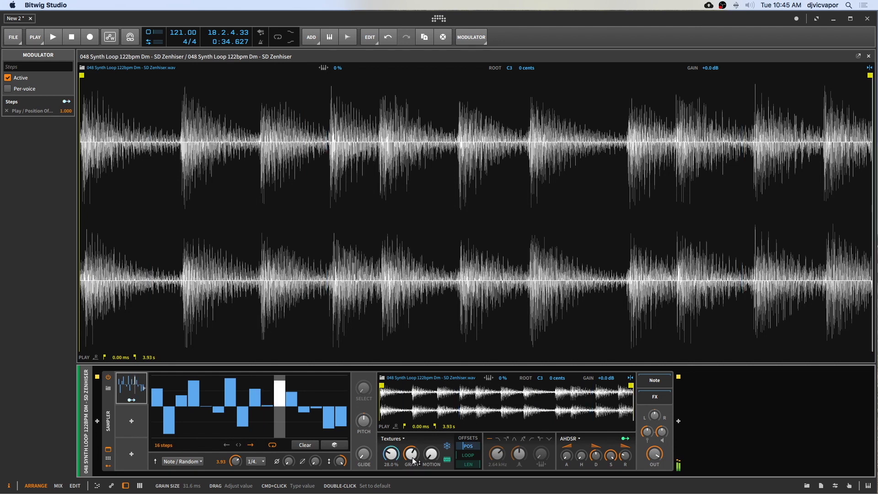
- Set the sample's key tracking to 100% and try different grain sizes, up to about 51.4 ms
{"action": "mouse_move", "coordinate": [415, 465]}
{"action": "left_mouse_down"}
{"action": "mouse_move", "coordinate": [415, 453]}
{"action": "mouse_move", "coordinate": [414, 461]}
{"action": "left_mouse_up"}
{"action": "left_click", "coordinate": [491, 378]}
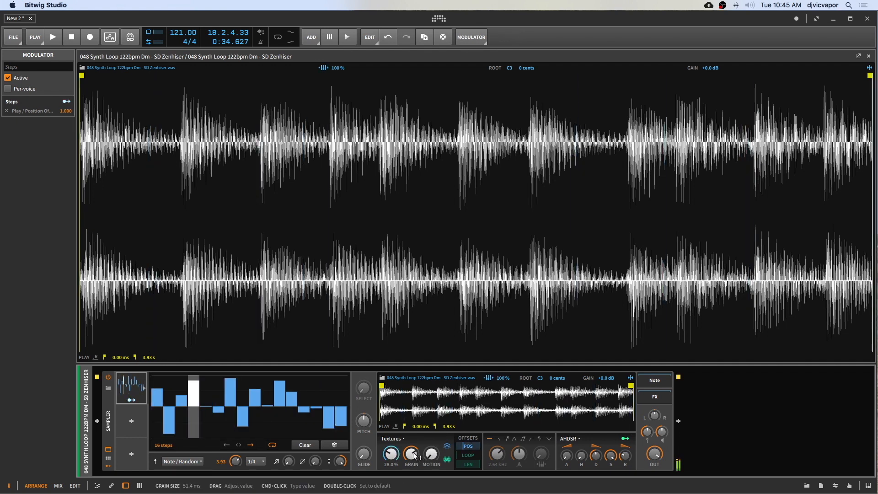
{"action": "left_click_drag", "start_coordinate": [418, 457], "coordinate": [418, 477]}
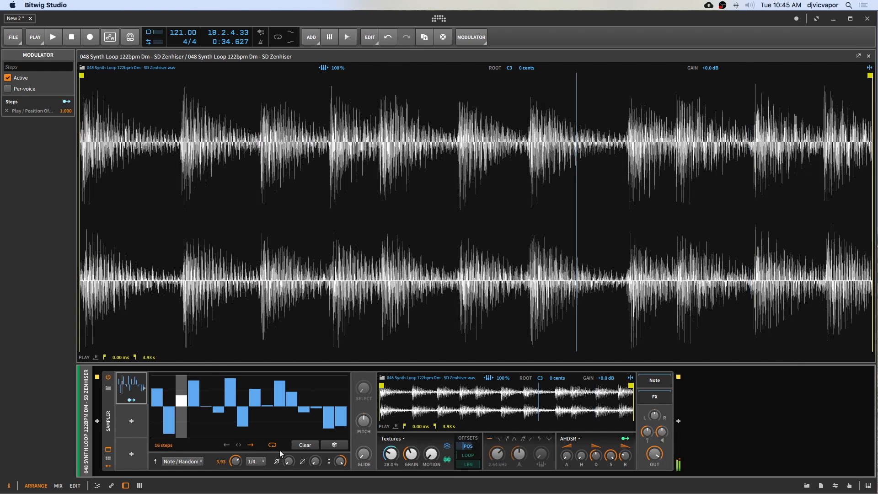
- Set the Steps modulator's rate to 11.32, raise the playhead motion to about 441%, and bring it back down
{"action": "mouse_move", "coordinate": [236, 461]}
{"action": "left_mouse_down"}
{"action": "mouse_move", "coordinate": [235, 469]}
{"action": "mouse_move", "coordinate": [235, 456]}
{"action": "left_mouse_up"}
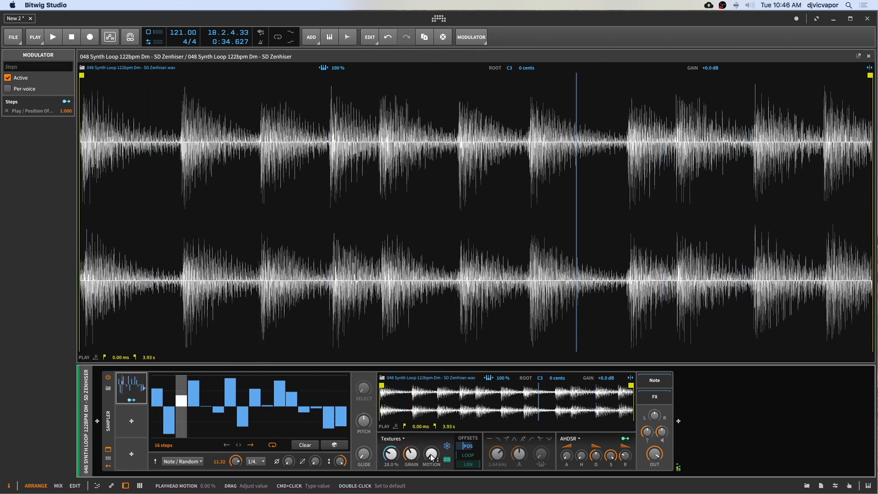
{"action": "left_click_drag", "start_coordinate": [432, 457], "coordinate": [431, 374]}
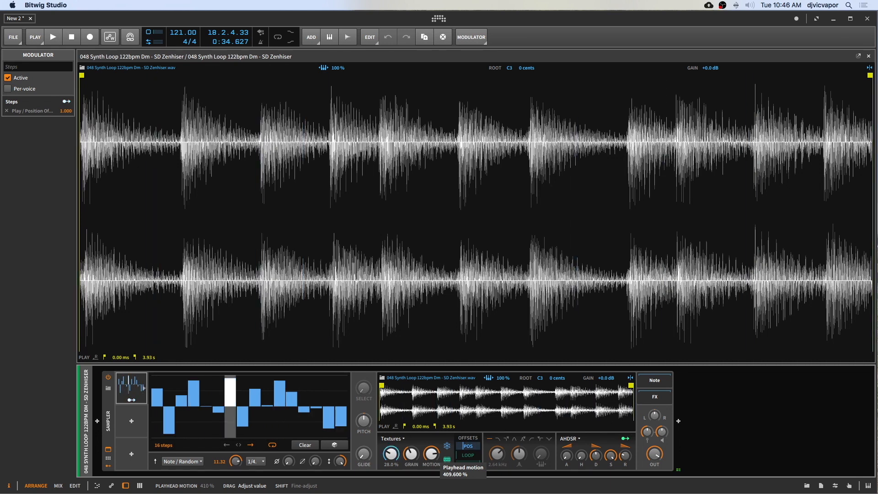
{"action": "left_click_drag", "start_coordinate": [432, 453], "coordinate": [431, 447]}
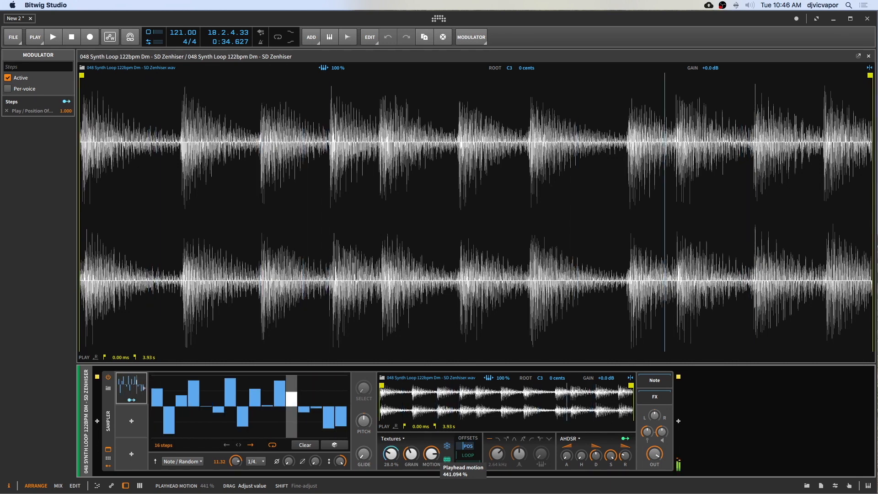
{"action": "left_click_drag", "start_coordinate": [431, 447], "coordinate": [432, 462]}
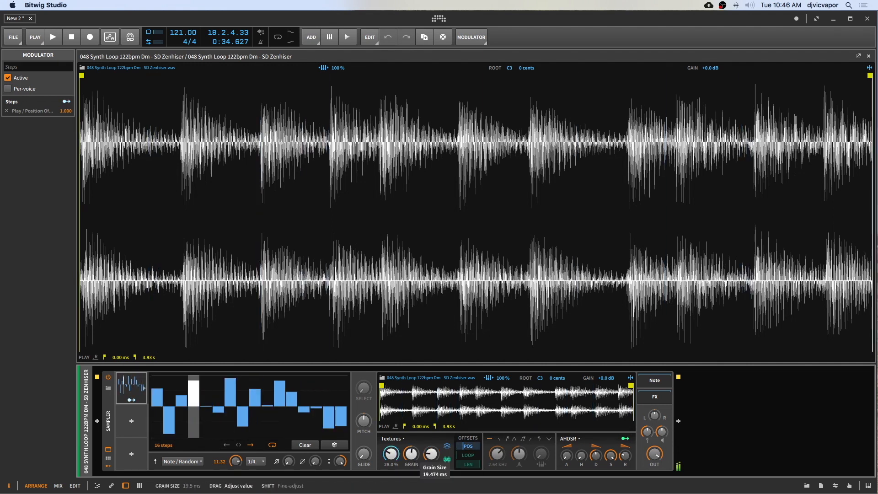
- Reset the sample's key tracking to 0%, raise the grain size to 59.2 ms, and lower it again
{"action": "left_click_drag", "start_coordinate": [431, 454], "coordinate": [431, 440]}
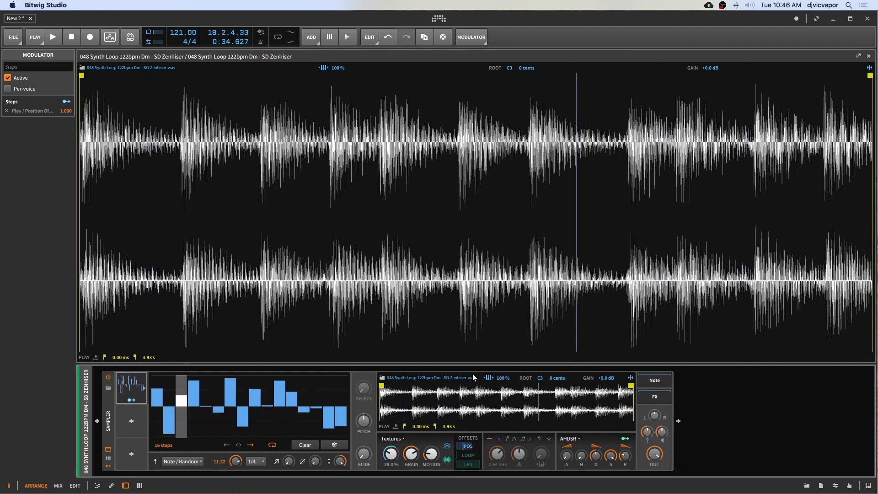
{"action": "left_click", "coordinate": [488, 379]}
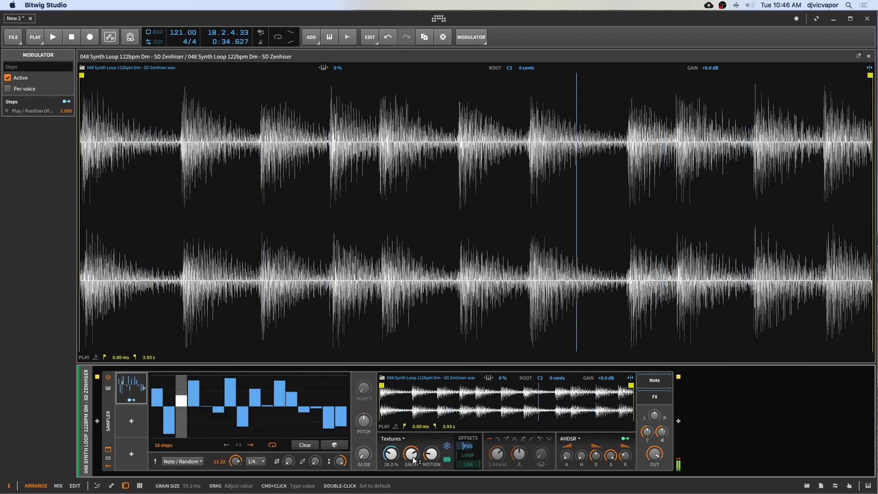
{"action": "left_click_drag", "start_coordinate": [414, 459], "coordinate": [413, 475]}
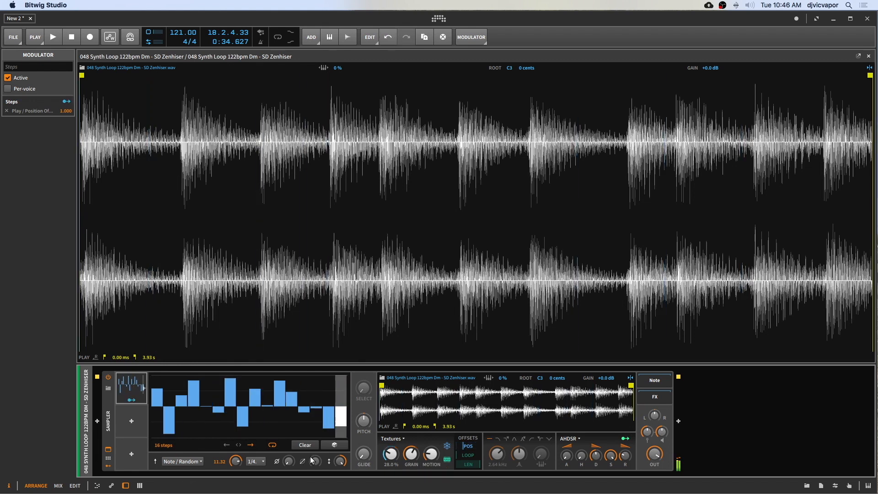
- Try slower and faster Steps rates, and set the time base to 1/8. with a rate of 10.88
{"action": "left_click_drag", "start_coordinate": [238, 460], "coordinate": [238, 482]}
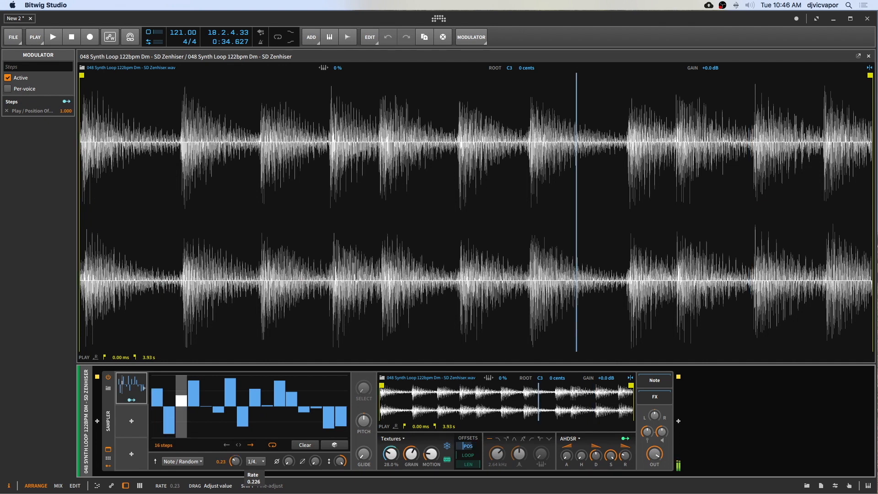
{"action": "left_click_drag", "start_coordinate": [238, 483], "coordinate": [238, 460]}
{"action": "left_click", "coordinate": [255, 462]}
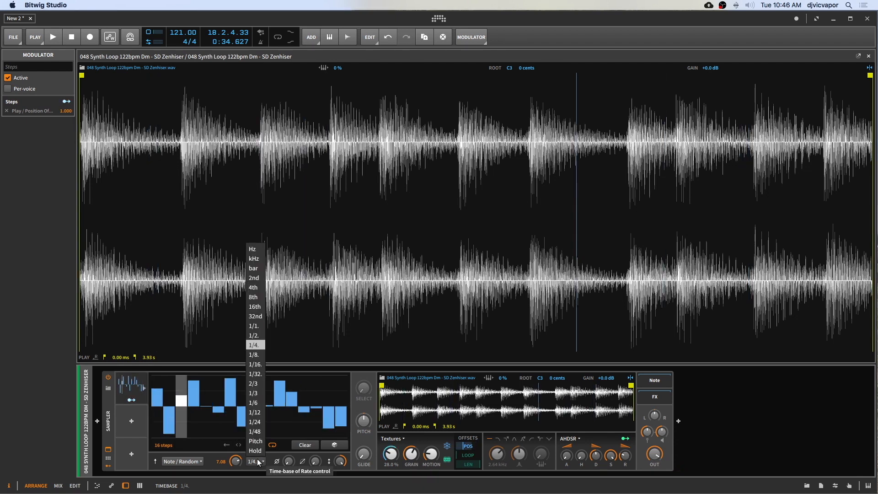
{"action": "left_click", "coordinate": [255, 355]}
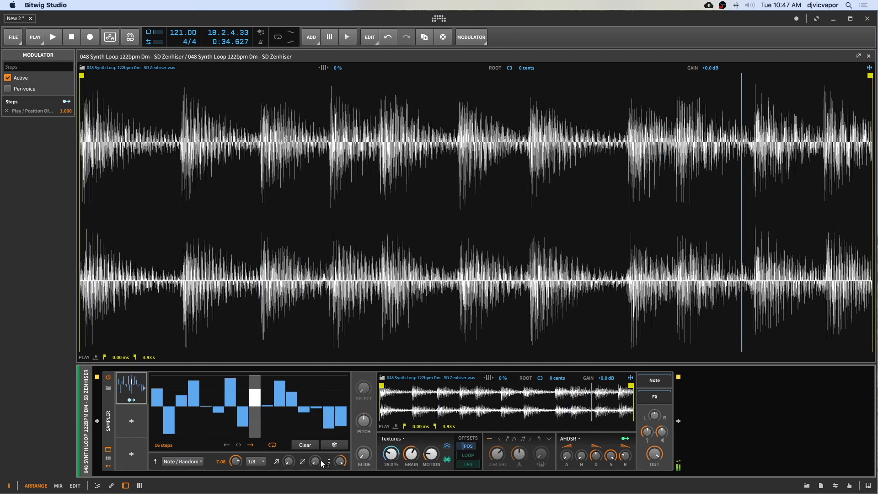
{"action": "left_click_drag", "start_coordinate": [238, 462], "coordinate": [237, 437]}
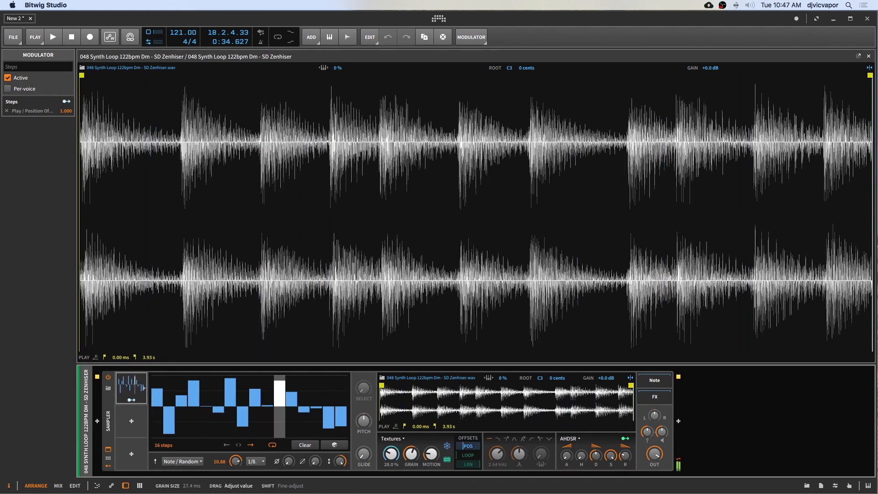
- Reduce the Sampler's grain size to about 5.88 ms and fine-tune the playhead motion
{"action": "left_click_drag", "start_coordinate": [411, 453], "coordinate": [428, 457]}
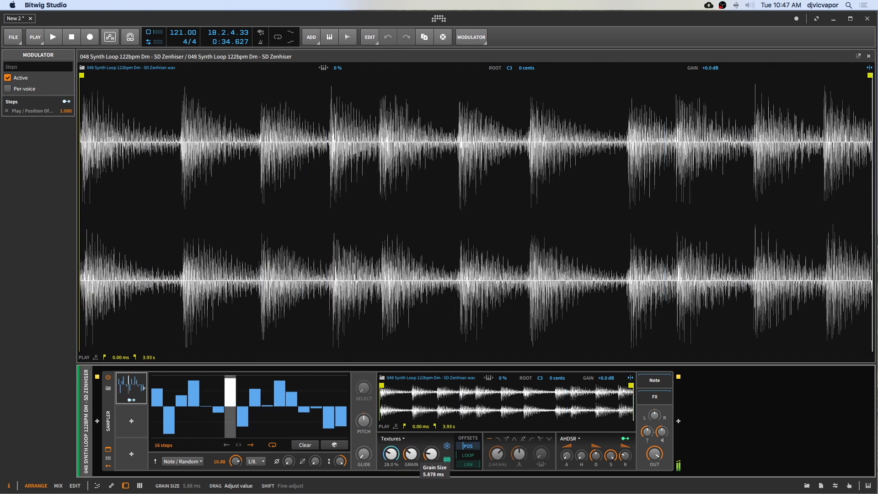
{"action": "mouse_move", "coordinate": [431, 454]}
{"action": "left_mouse_down"}
{"action": "mouse_move", "coordinate": [431, 330]}
{"action": "mouse_move", "coordinate": [428, 458]}
{"action": "left_mouse_up"}
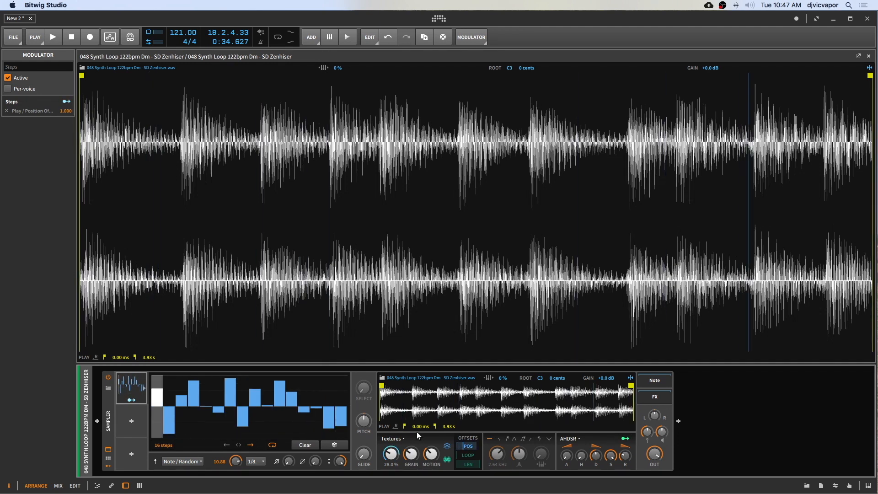
- Close the enlarged sample view to return to the arrangement and reset the transport to 1.1.1.00
{"action": "left_click", "coordinate": [110, 444]}
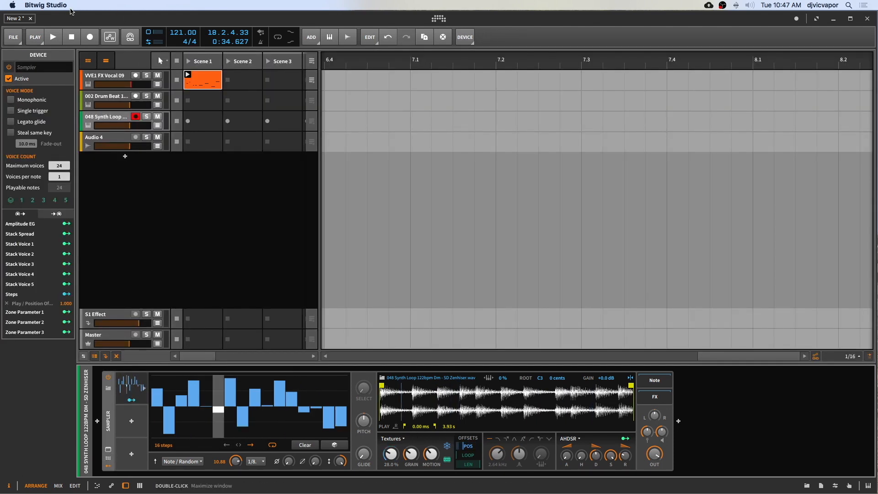
{"action": "left_click", "coordinate": [70, 40]}
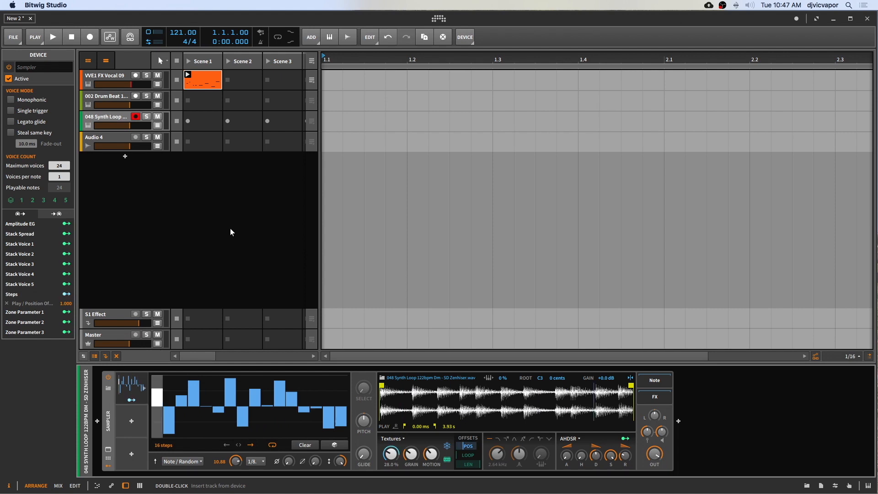